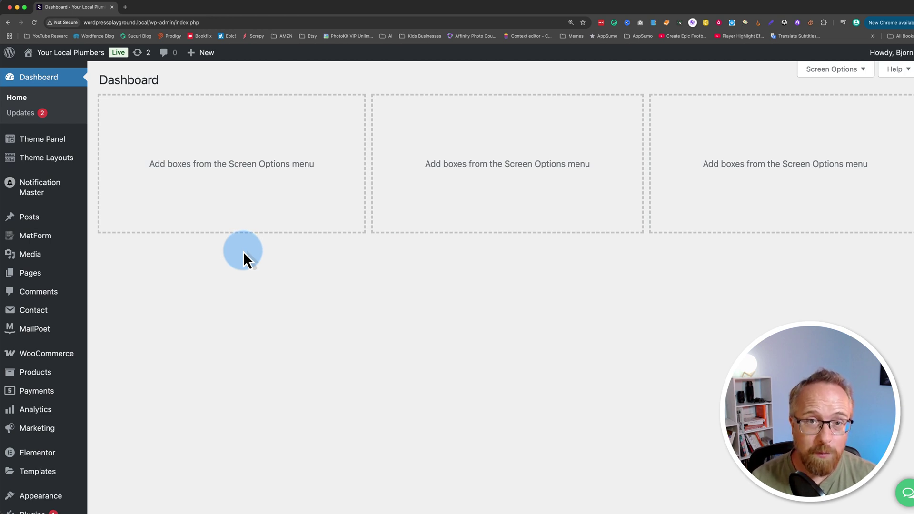
Search the plugin directory for 'contact form 7' and confirm Contact Form 7 is already active
scroll(147, 307, "down", 3)
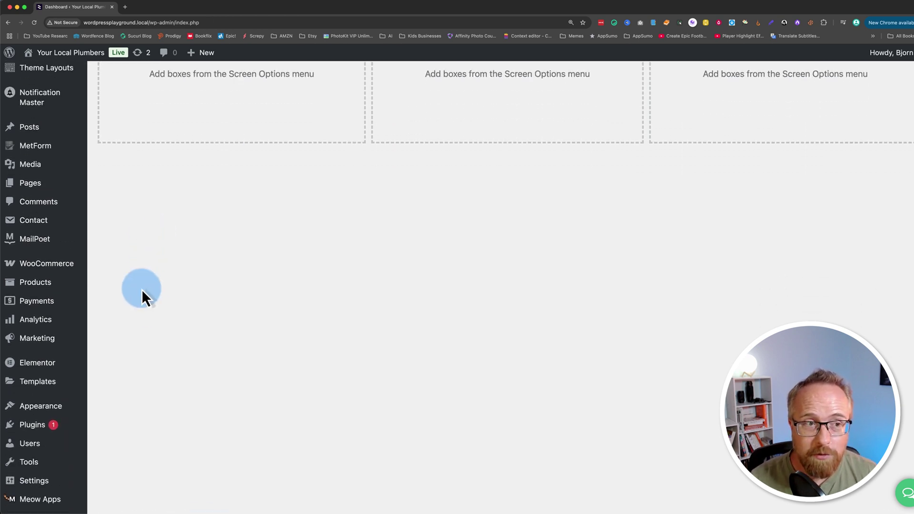
scroll(133, 291, "down", 2)
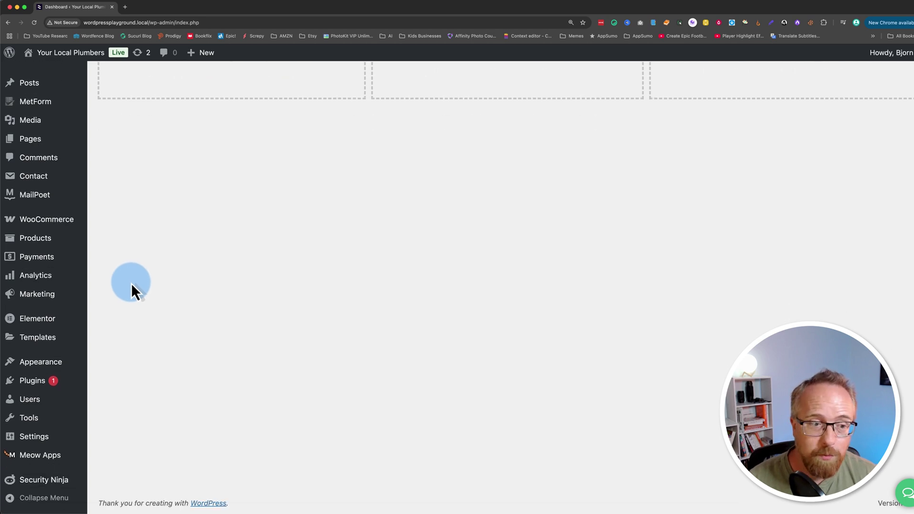
mouse_move(35, 386)
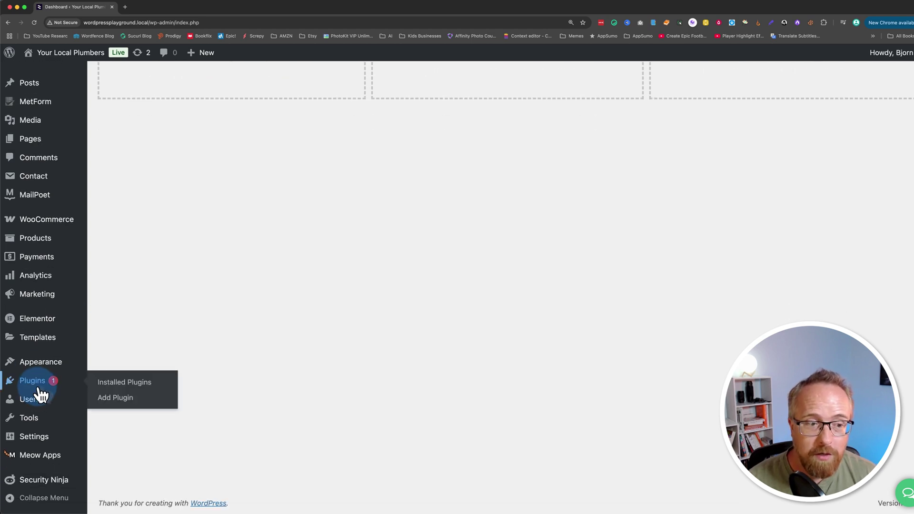
left_click(114, 401)
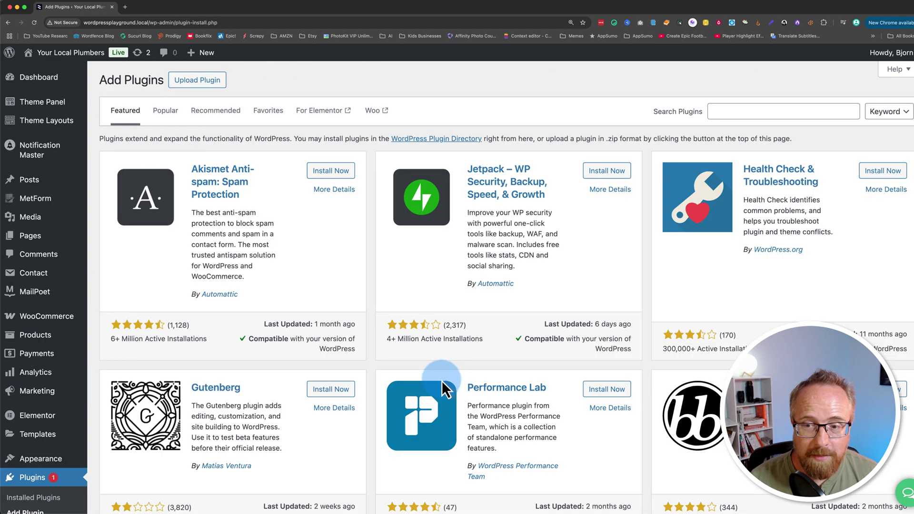
left_click(743, 110)
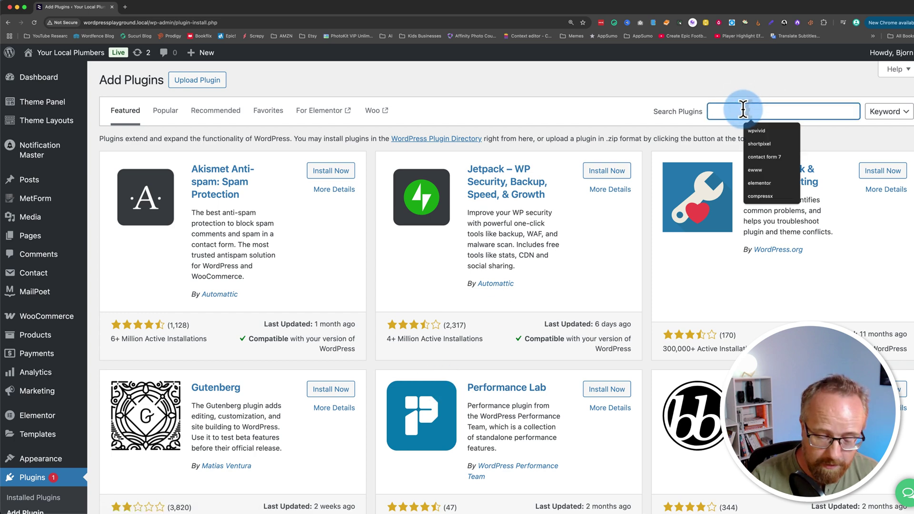
type("contact form")
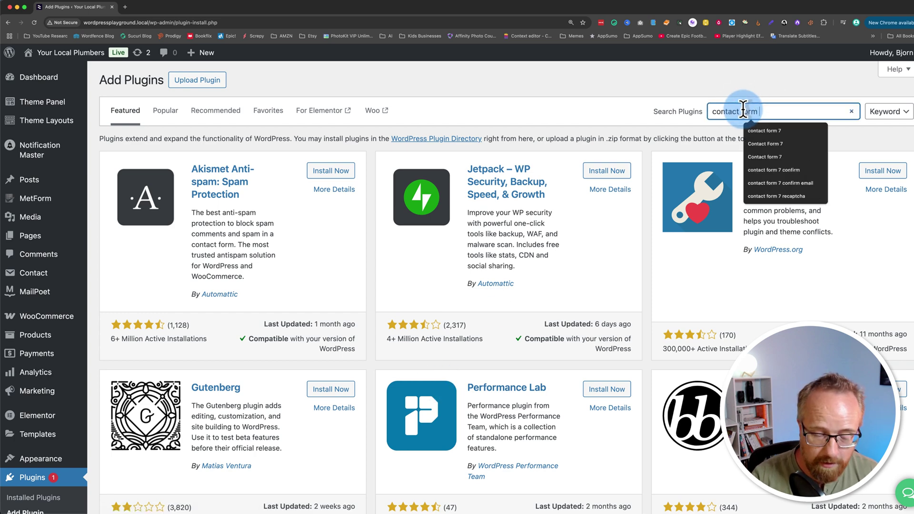
type(" 7")
key("Return")
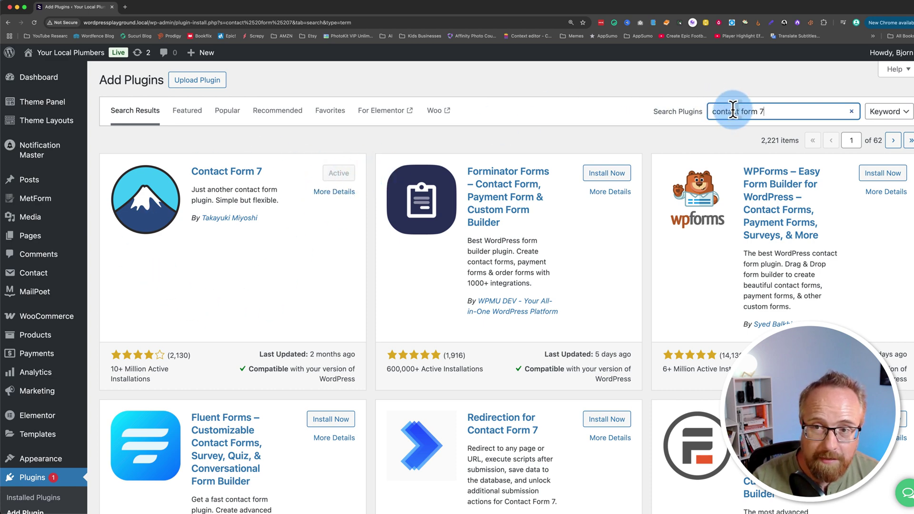
Search 'redirection for', then install and activate Redirection for Contact Form 7
left_click(716, 111)
type("redirection for")
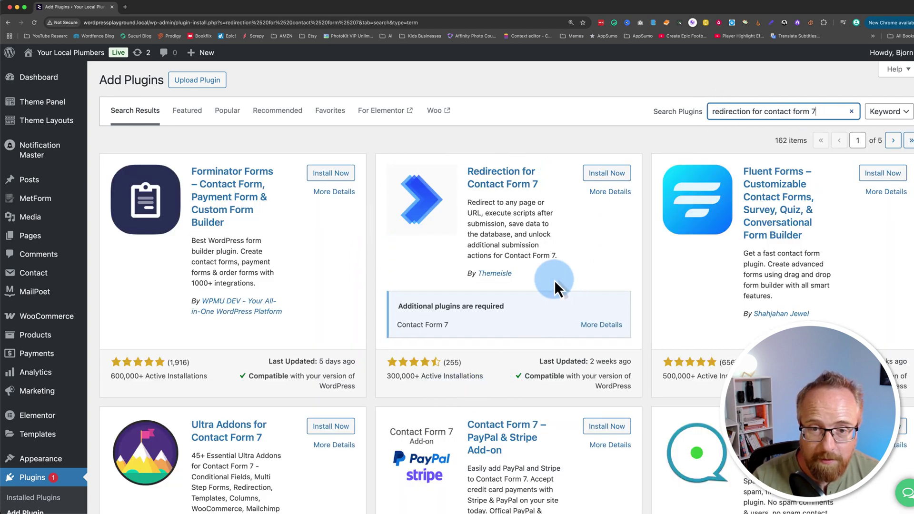
left_click_drag(553, 279, 463, 277)
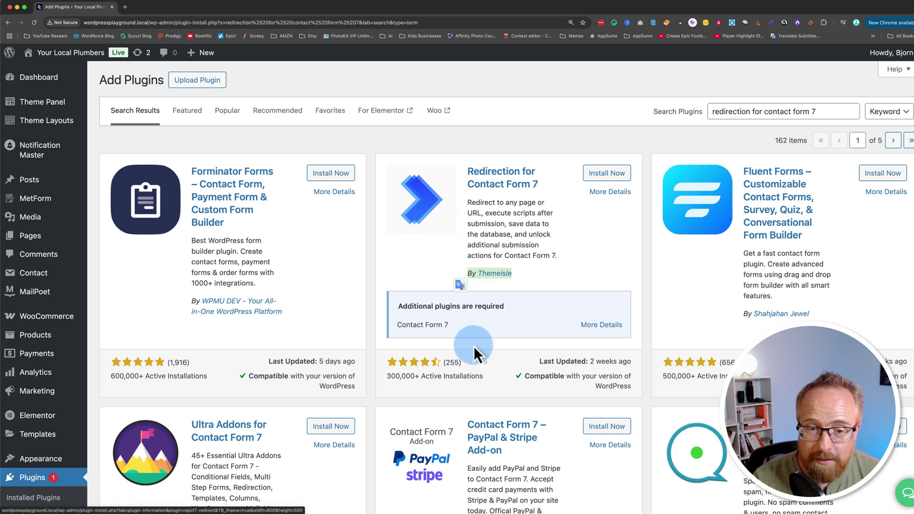
left_click_drag(384, 364, 486, 387)
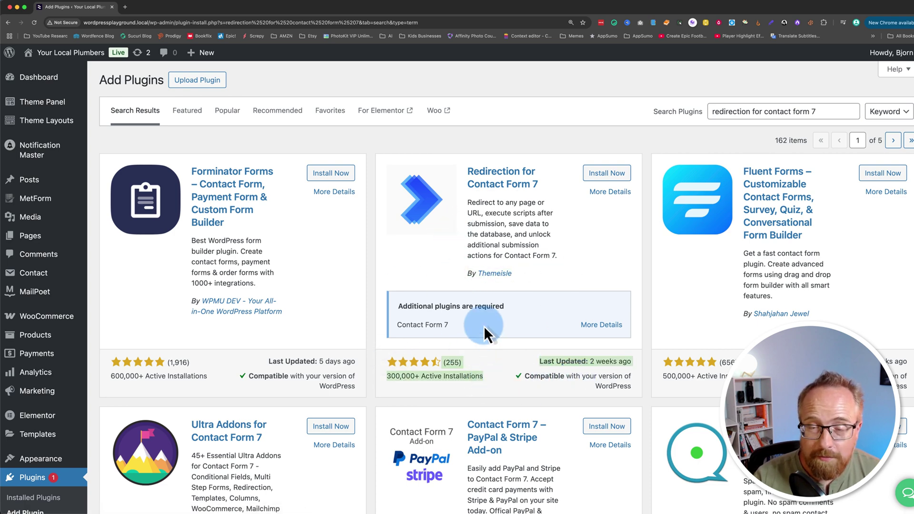
left_click(600, 177)
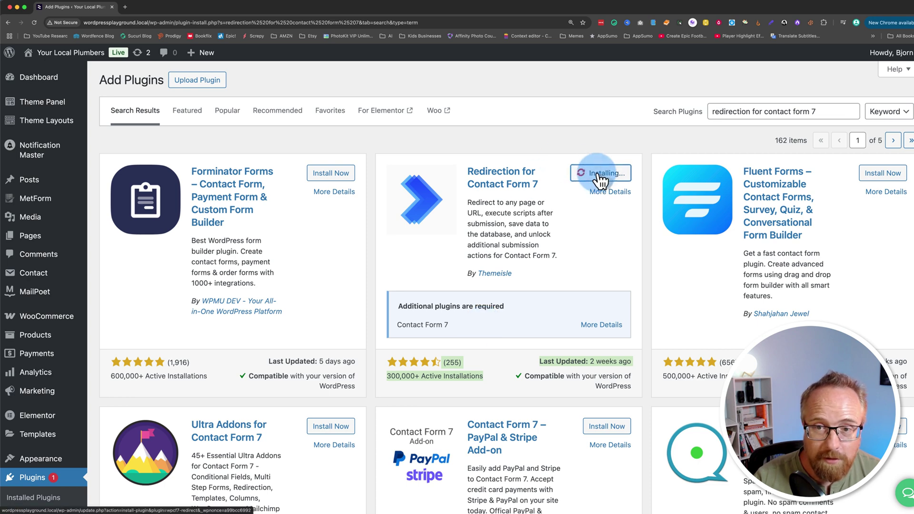
left_click(606, 174)
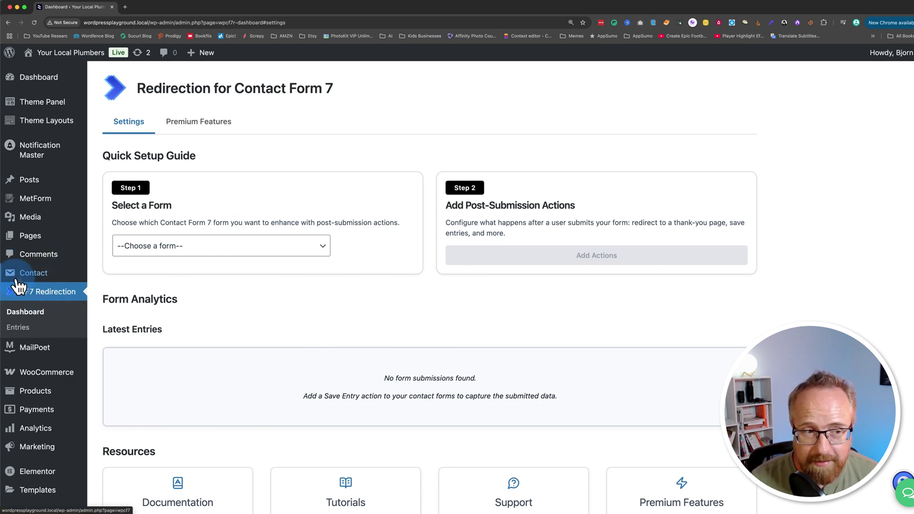
Open Contact Form (Basic Redirect) from the Contact Forms list for editing
mouse_move(38, 280)
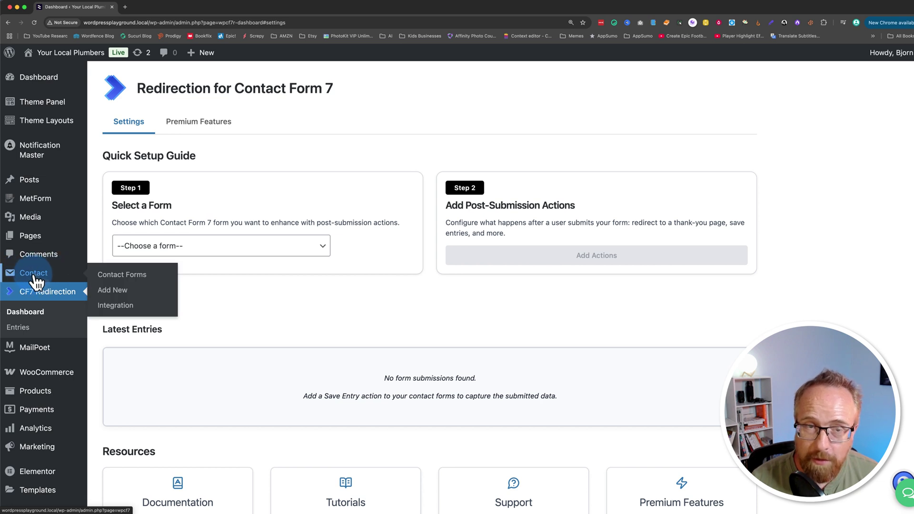
left_click(41, 274)
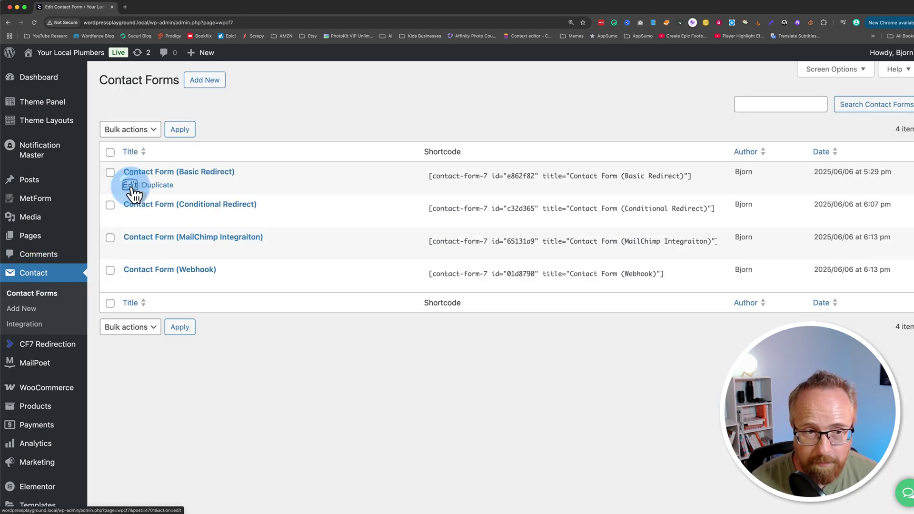
left_click(131, 186)
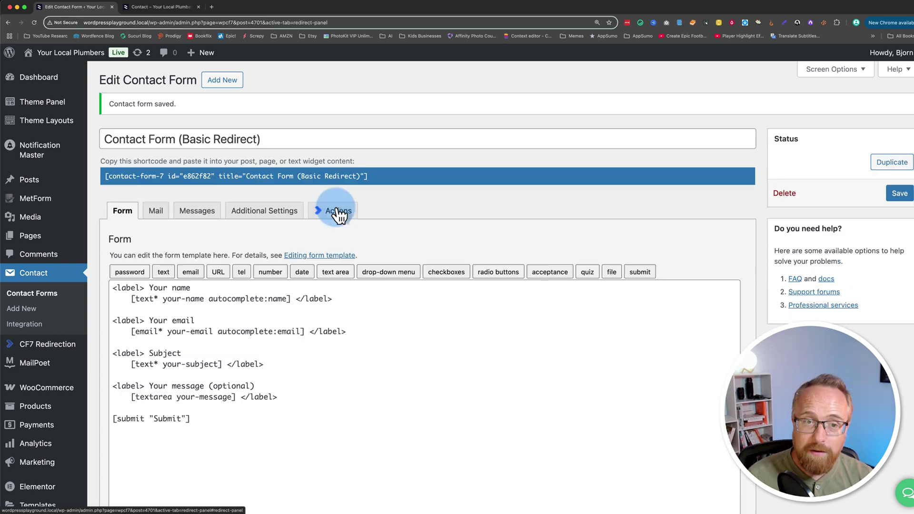
Add a Redirect action on the Actions tab titled 'Redirect to Thank You Page!'
left_click(338, 212)
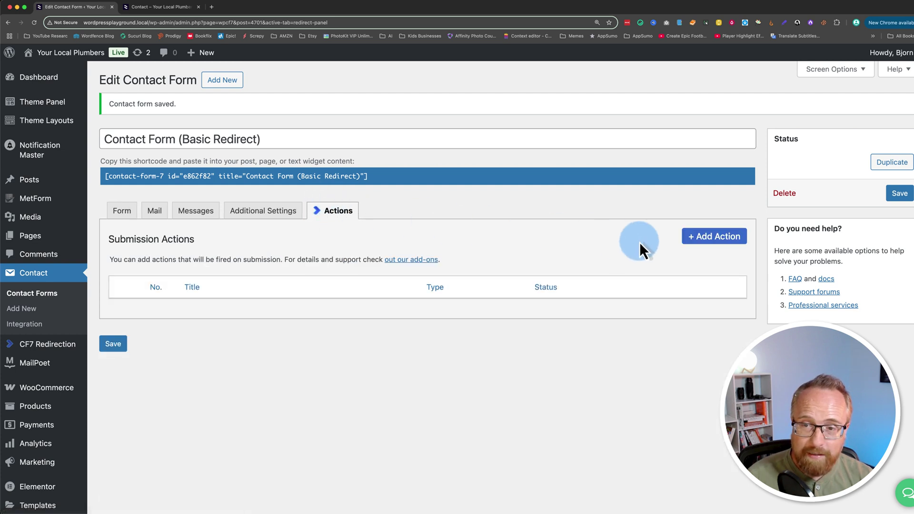
left_click(703, 244)
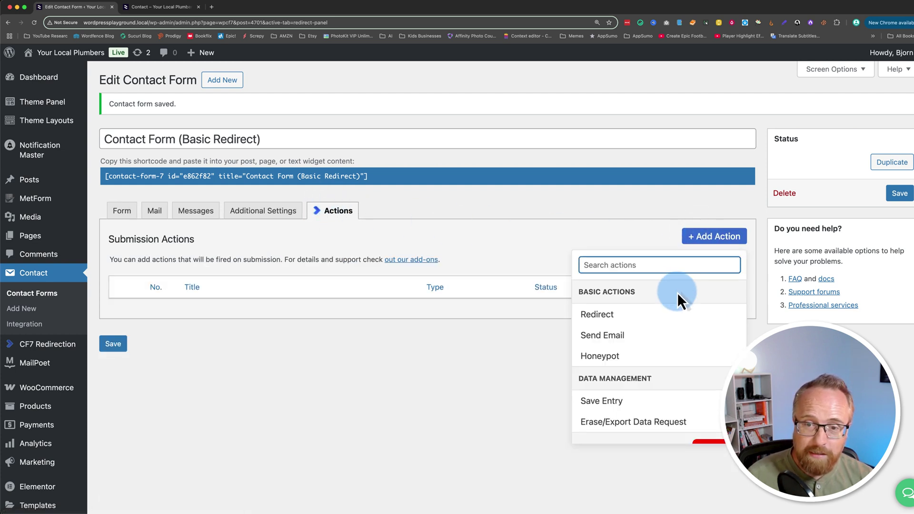
left_click(641, 364)
scroll(641, 369, "down", 5)
scroll(638, 367, "up", 5)
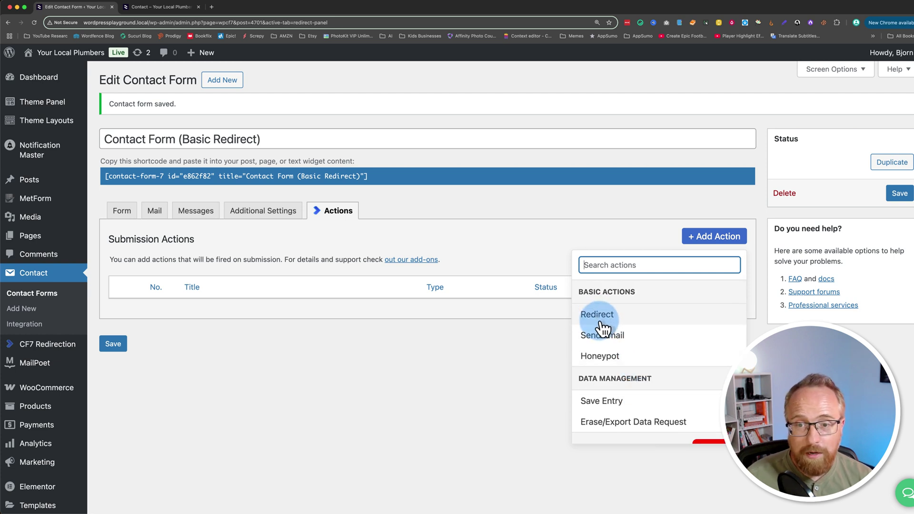
left_click(611, 320)
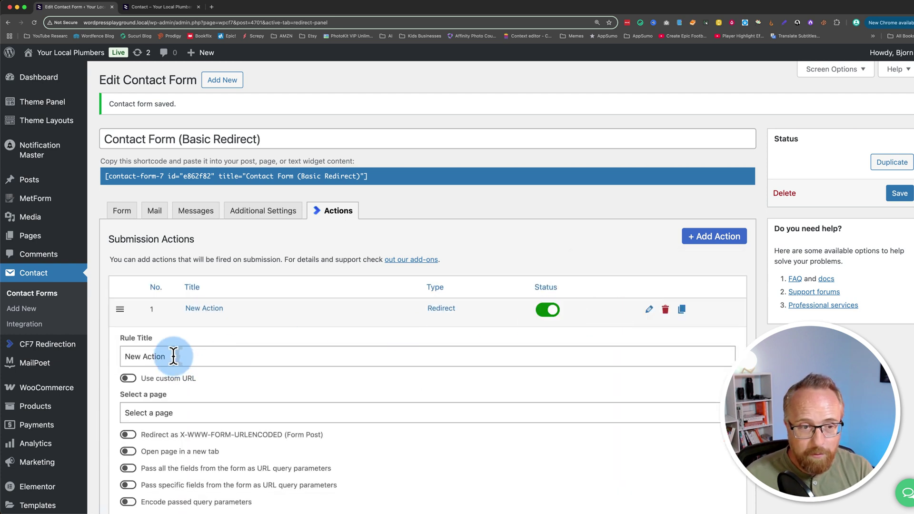
left_click(173, 356)
key("super+a")
type("Redirect to Thank You Page!")
Point the redirect to the 'Thank You For Submitting The Form!' page and save the form
scroll(206, 347, "down", 3)
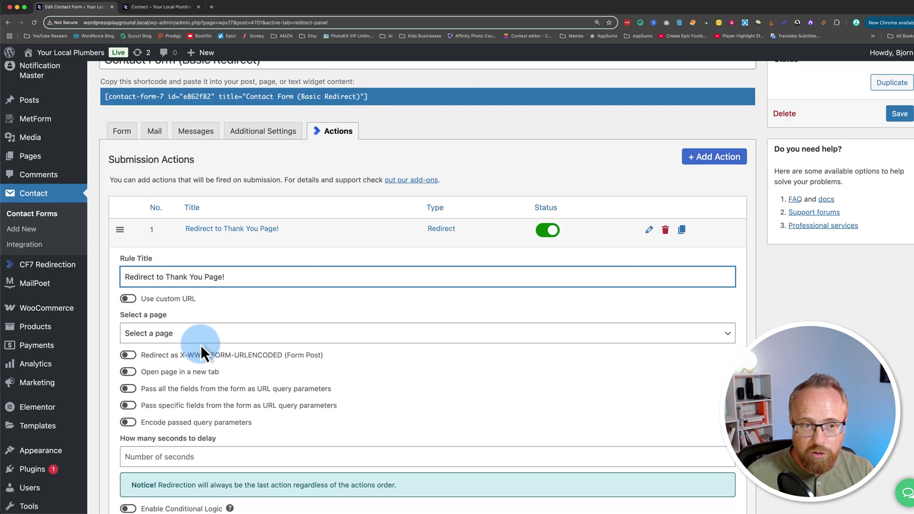
left_click(177, 336)
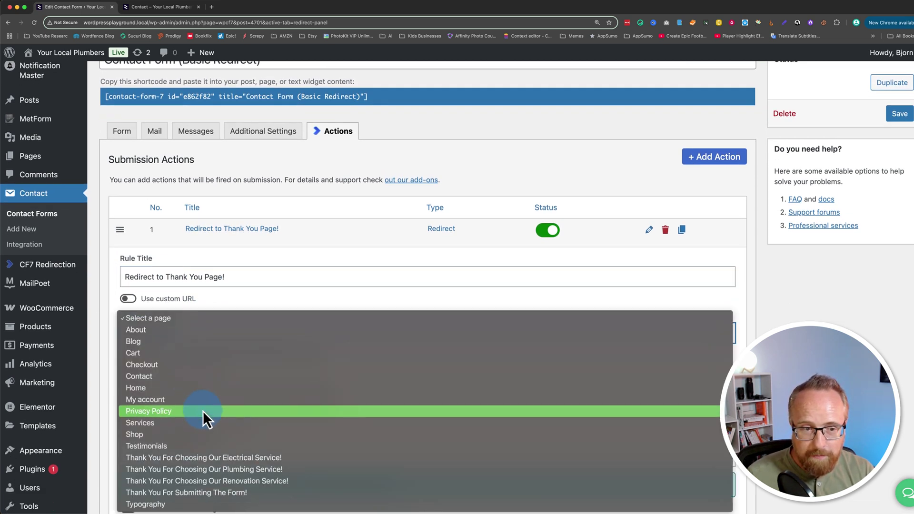
left_click(222, 494)
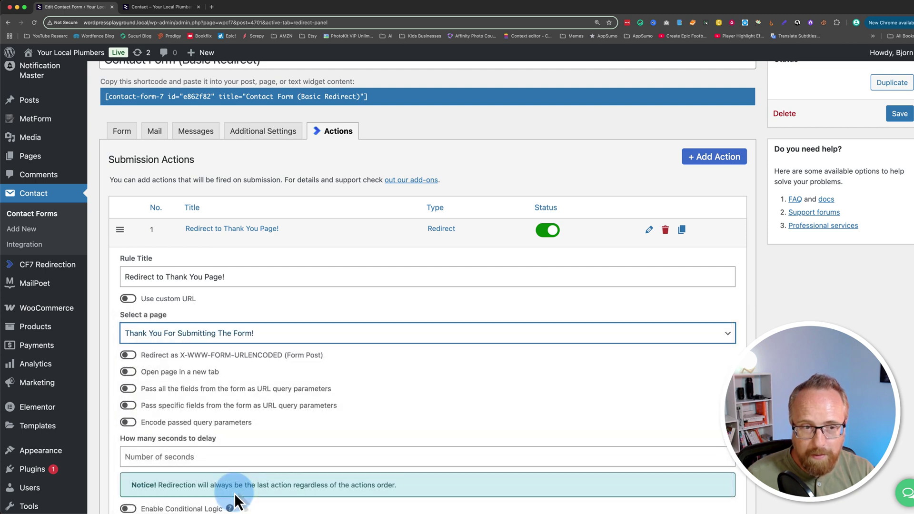
left_click(128, 299)
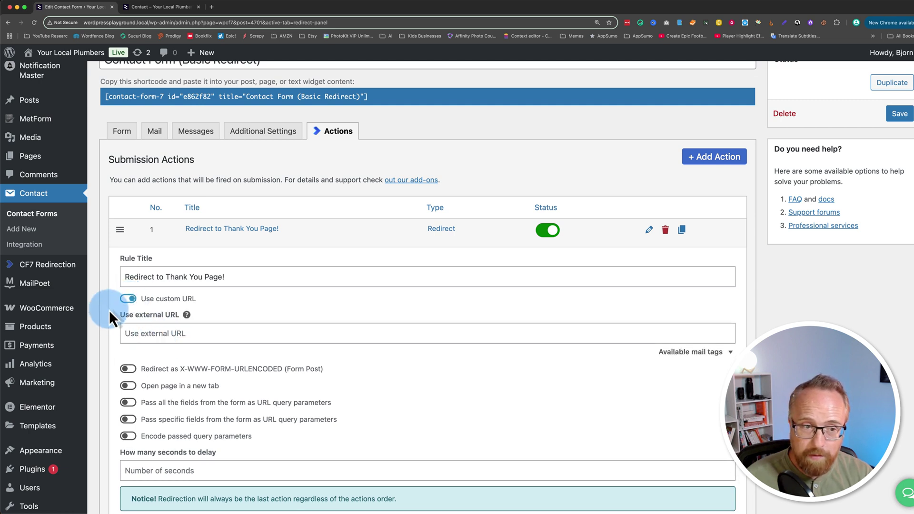
left_click(128, 299)
scroll(102, 371, "down", 3)
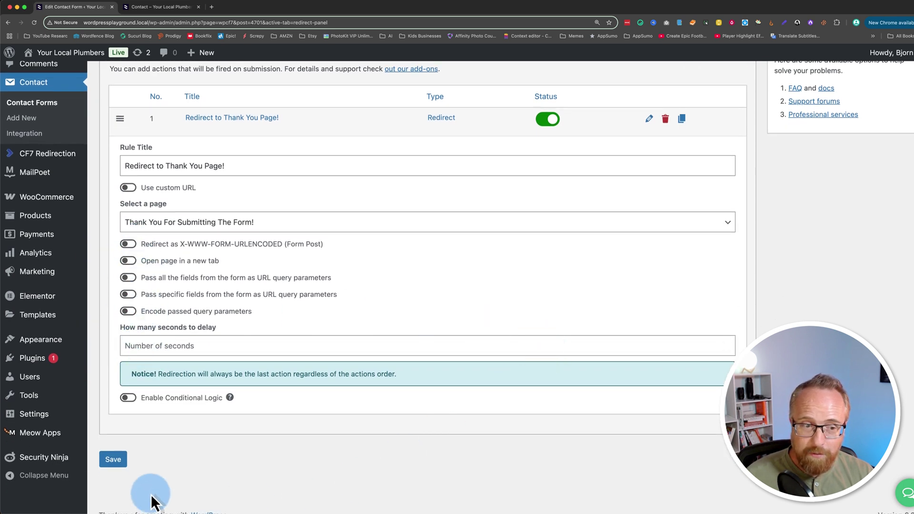
left_click(118, 466)
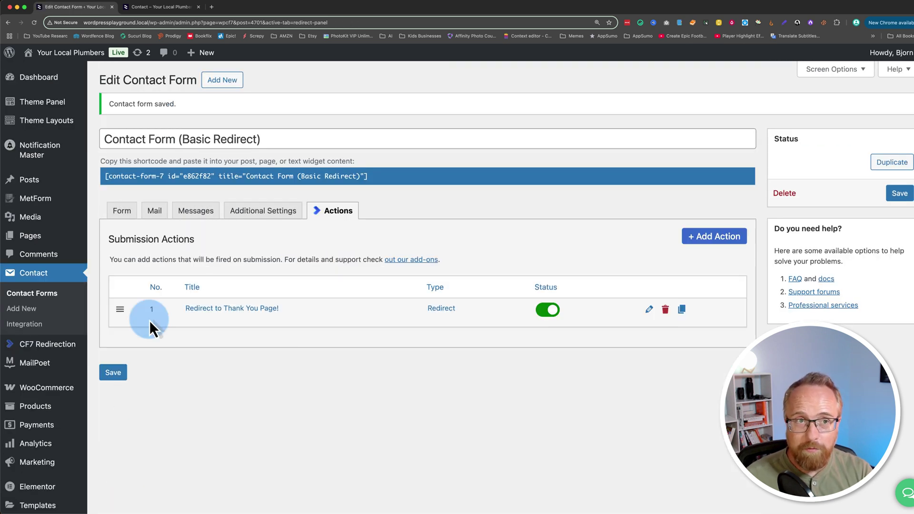
Submit the filled test form and check it lands on 'Thank You For Submitting The Form!'
left_click(151, 8)
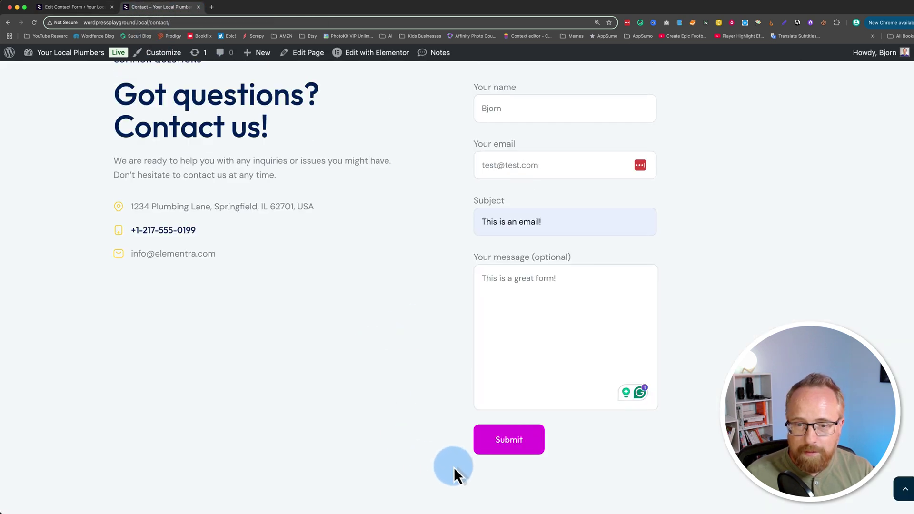
left_click(511, 449)
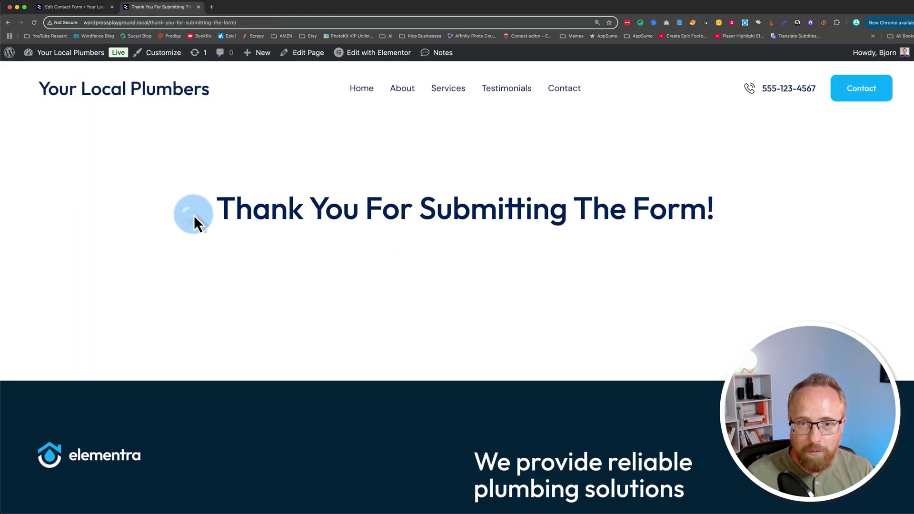
left_click_drag(223, 217, 767, 206)
left_click(528, 279)
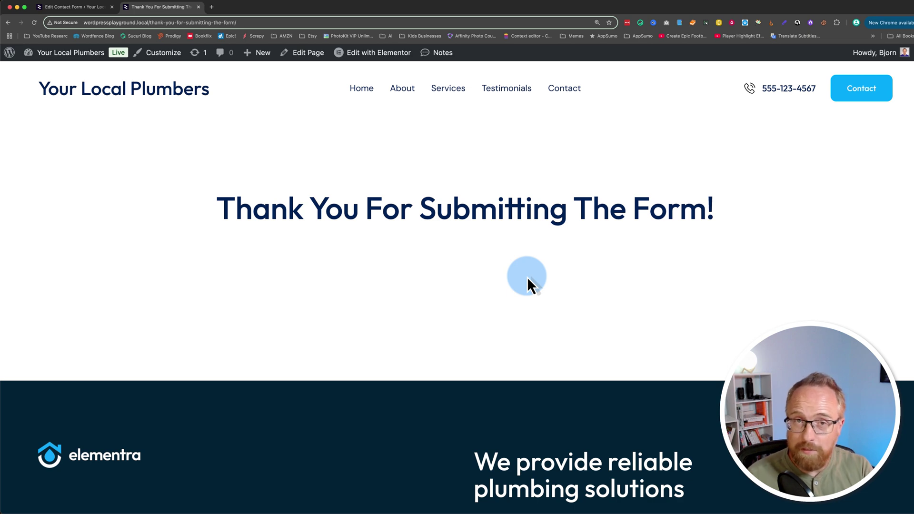
In the redirect action, enable 'Pass specific fields' and enter the your-name field
left_click(72, 7)
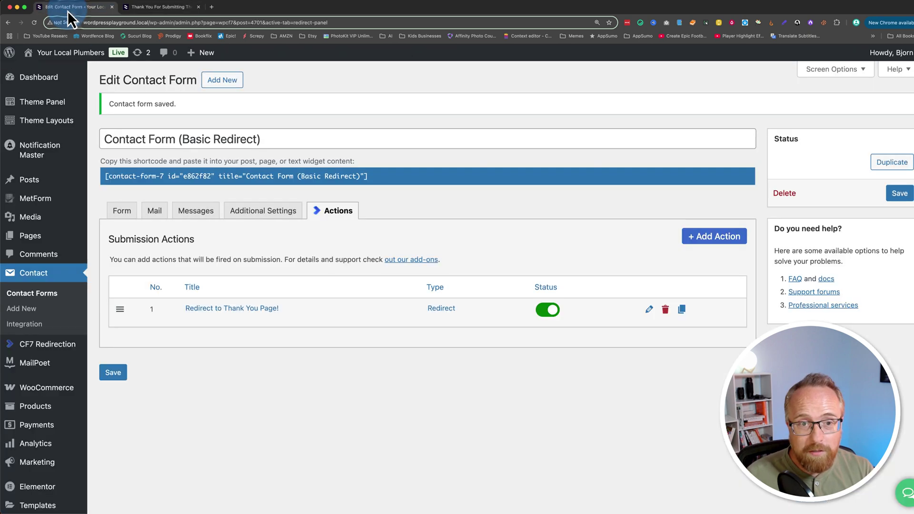
left_click(648, 312)
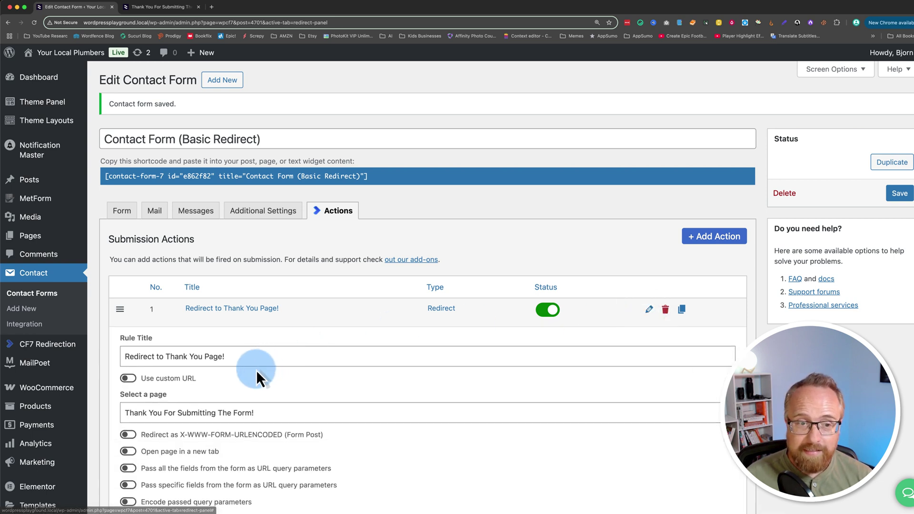
scroll(242, 378, "down", 3)
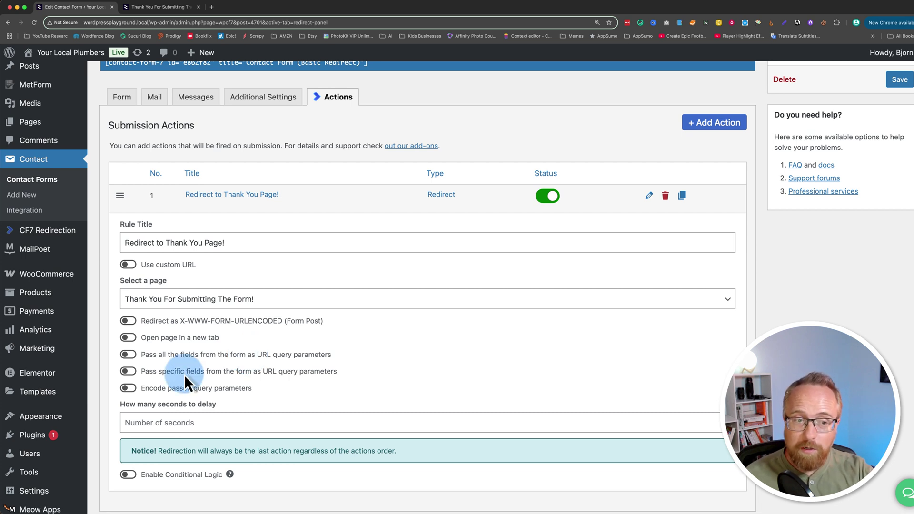
left_click(128, 371)
scroll(198, 370, "down", 2)
scroll(198, 370, "down", 1)
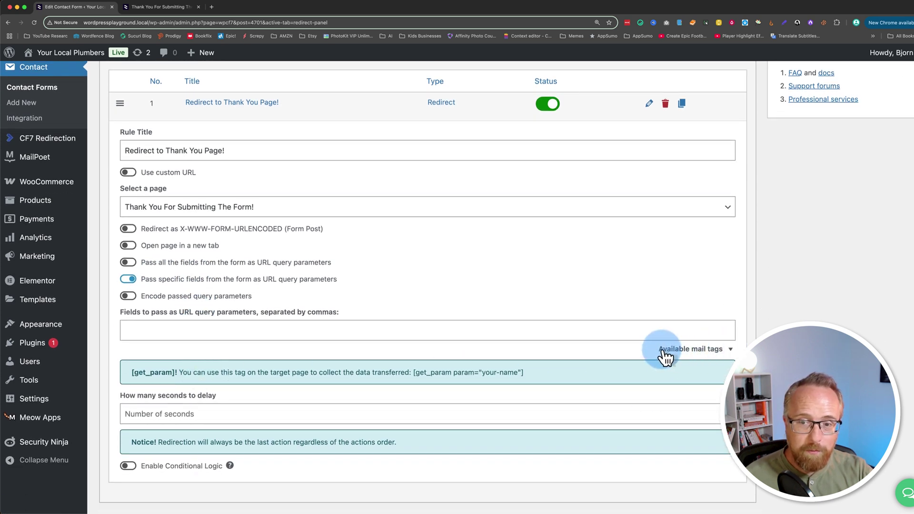
left_click(715, 353)
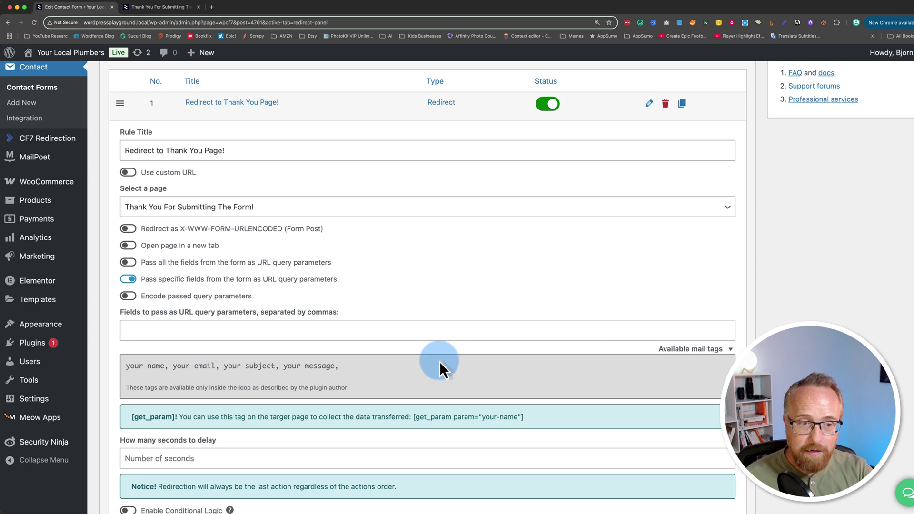
right_click(135, 367)
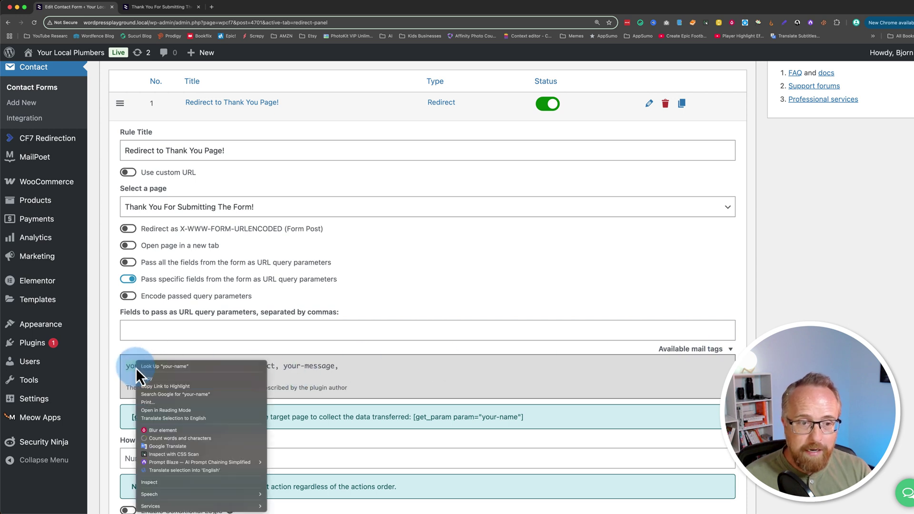
right_click(141, 333)
left_click(158, 384)
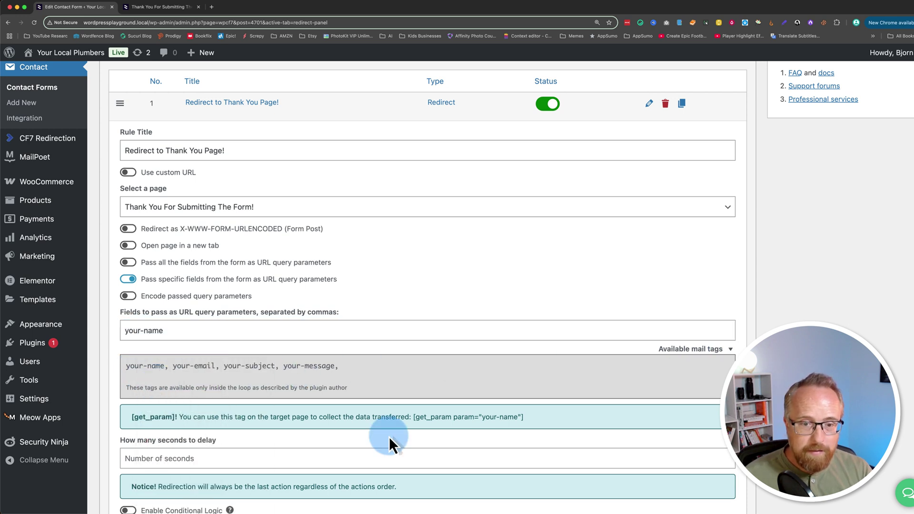
Copy the get_param shortcode for your-name and save the form
left_click_drag(412, 421, 480, 426)
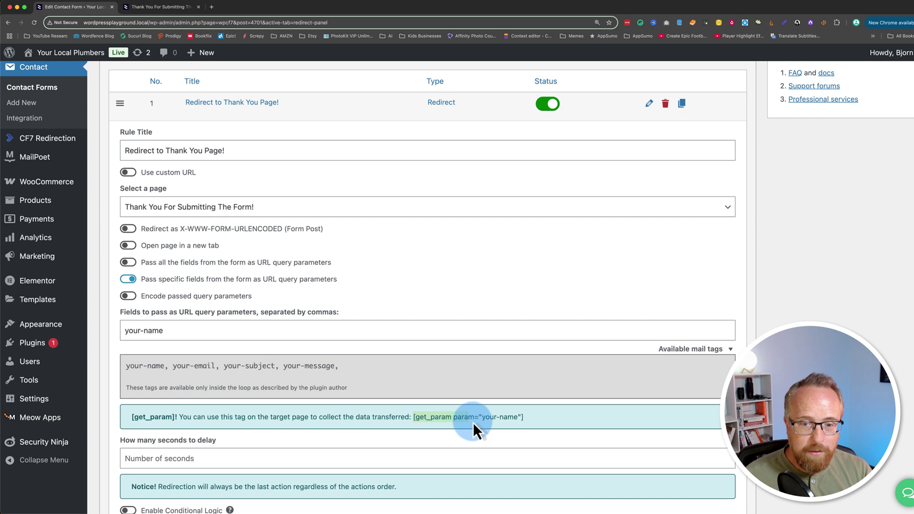
left_click_drag(159, 418, 135, 414)
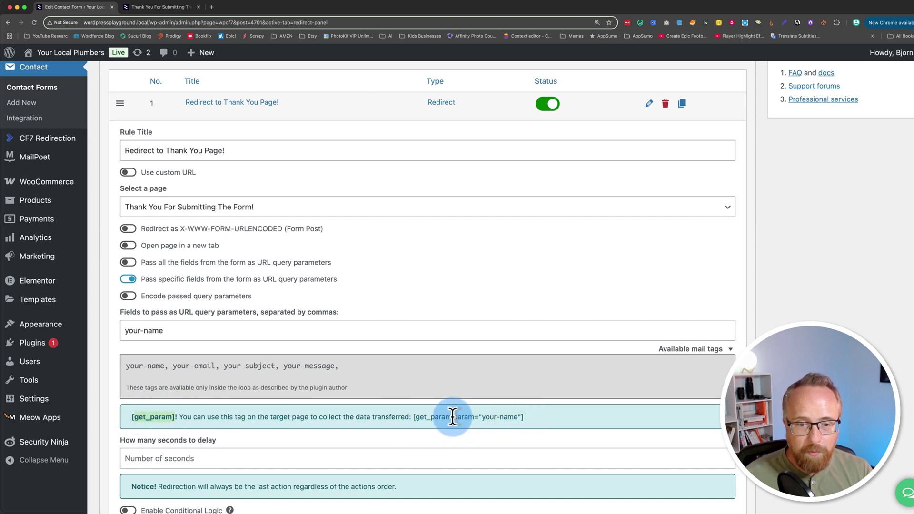
left_click_drag(457, 414, 478, 417)
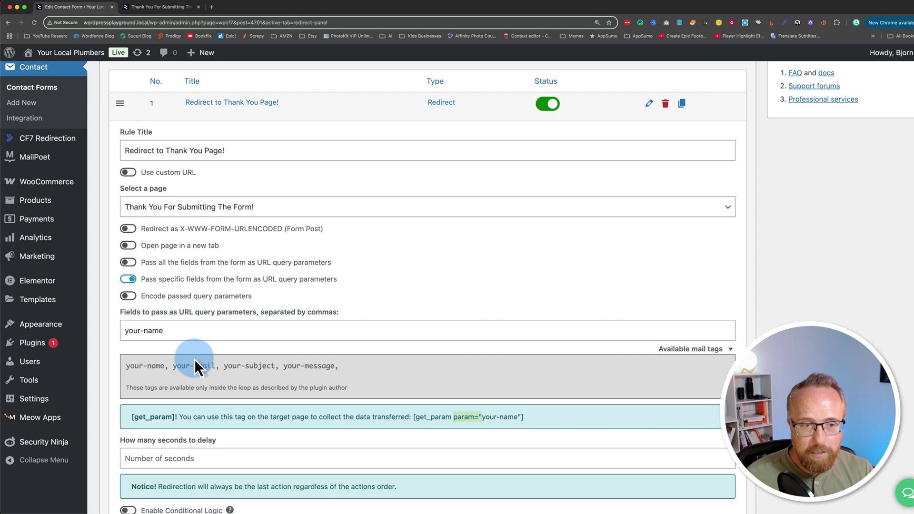
left_click_drag(174, 366, 214, 365)
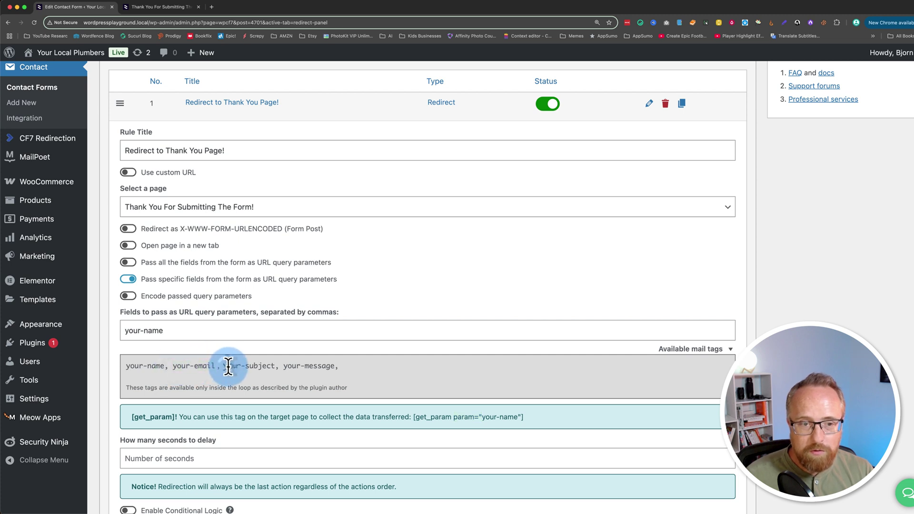
left_click(310, 366)
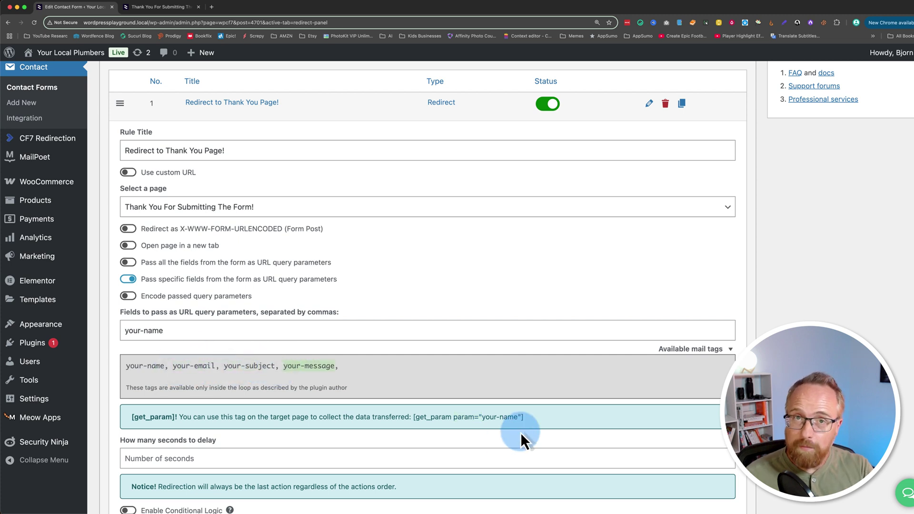
left_click_drag(525, 417, 419, 416)
right_click(419, 417)
left_click(435, 382)
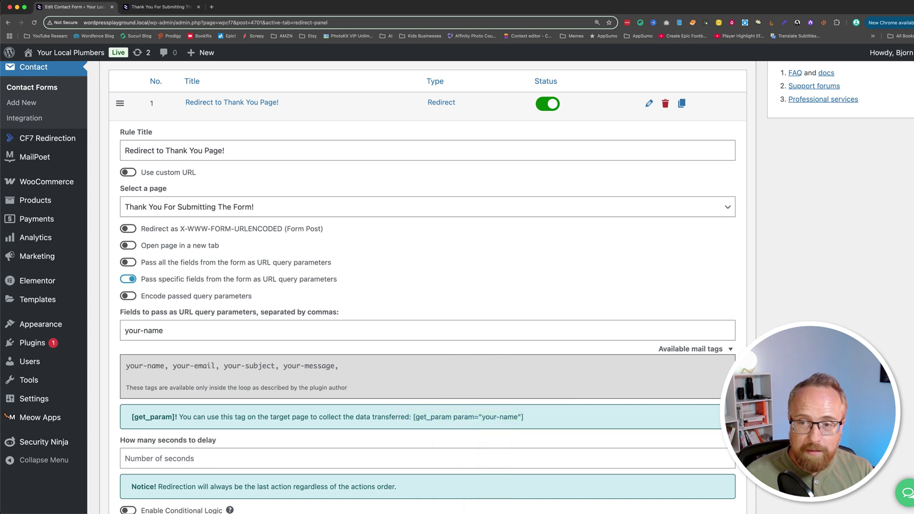
scroll(429, 286, "up", 5)
left_click(899, 161)
left_click(455, 186)
Add a paragraph to the Thank You page with the your-name get_param shortcode followed by '!'
key("ctrl+Tab")
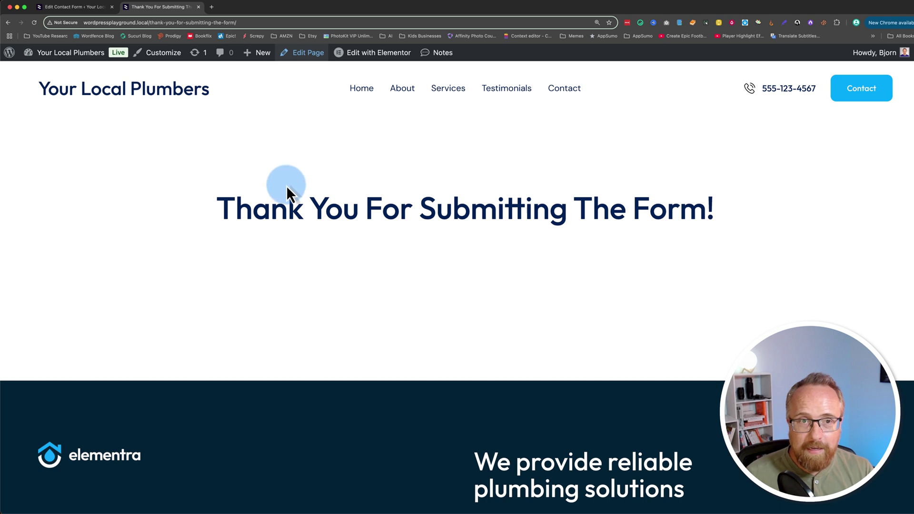
left_click(301, 56)
left_click(207, 232)
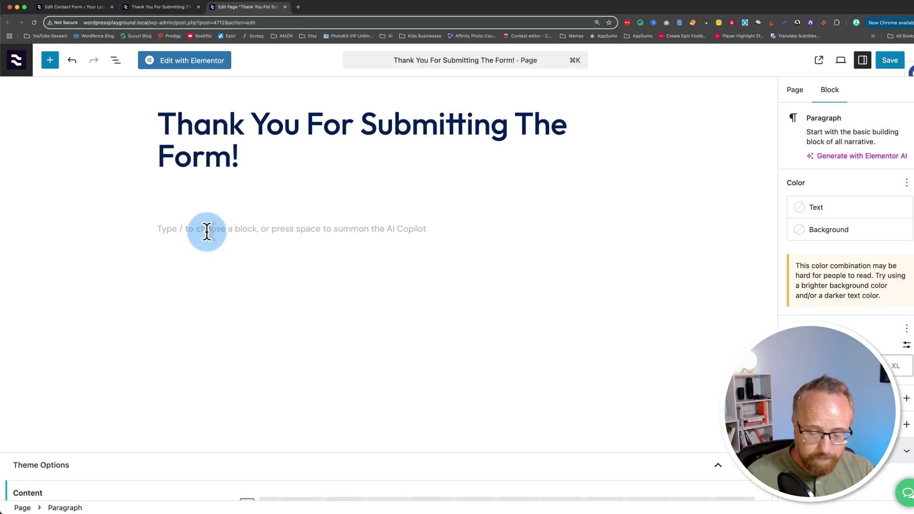
key("super+v")
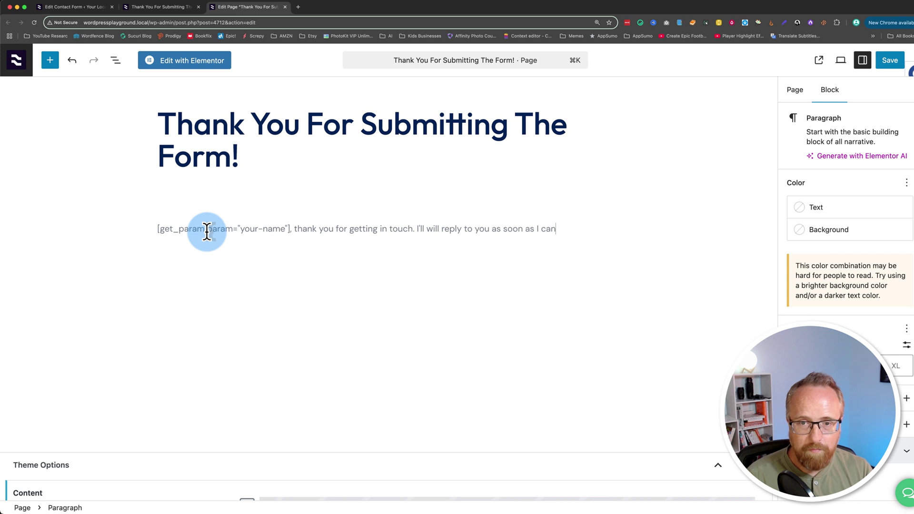
type("!")
key("Return")
left_click_drag(152, 231, 291, 230)
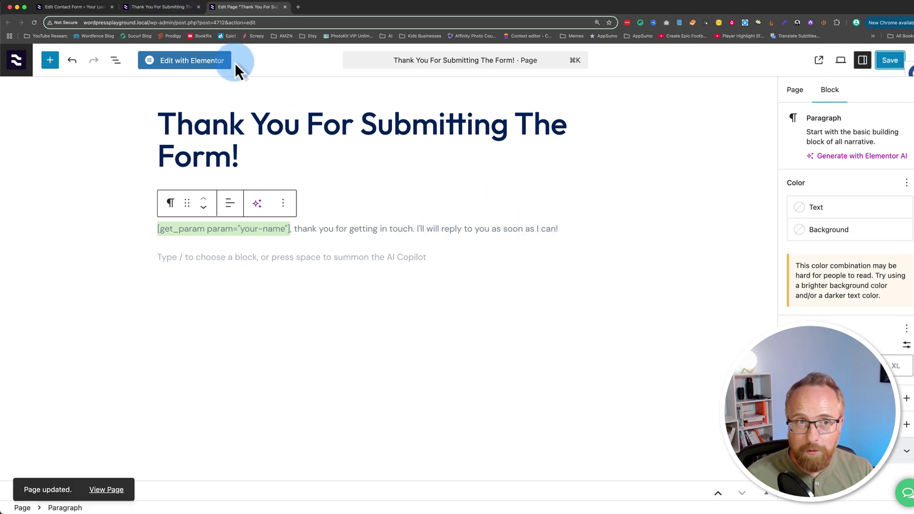
Resubmit the contact form and verify the Thank You page greeting shows the submitted name
left_click(176, 7)
left_click(518, 476)
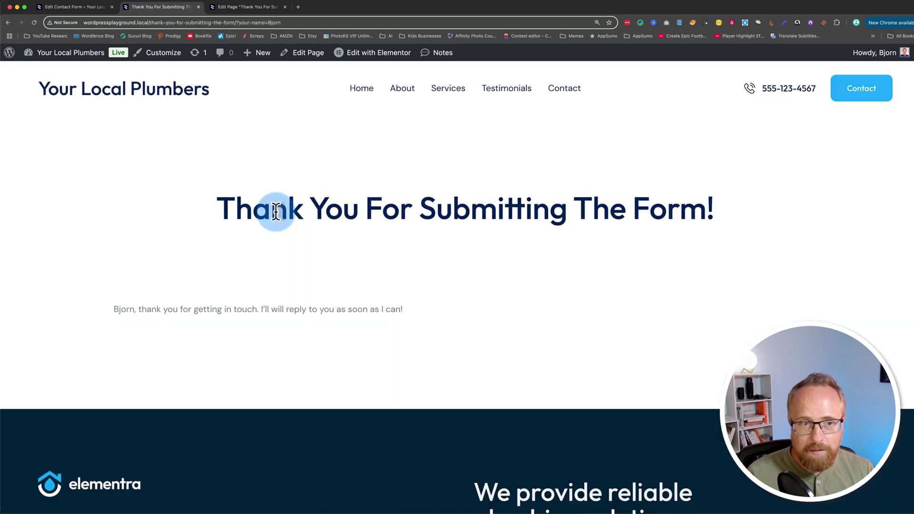
left_click_drag(234, 208, 723, 224)
left_click(723, 225)
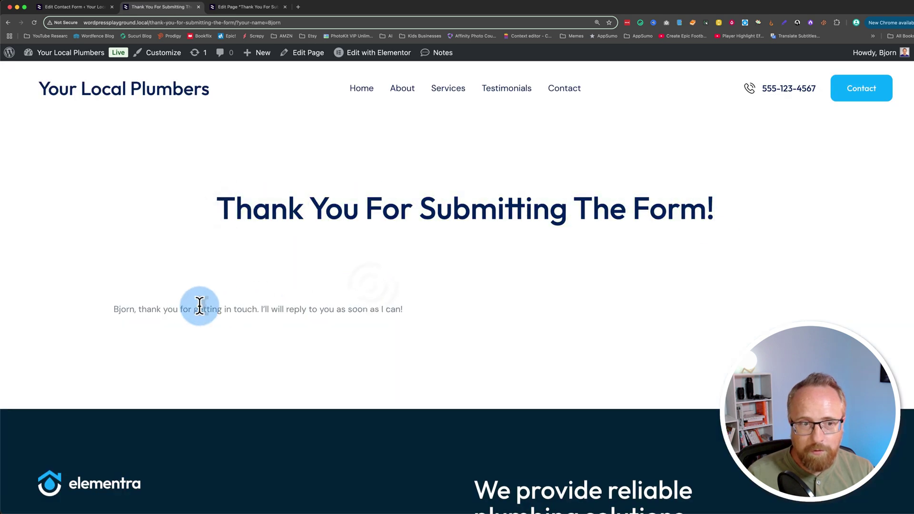
left_click_drag(114, 310, 133, 310)
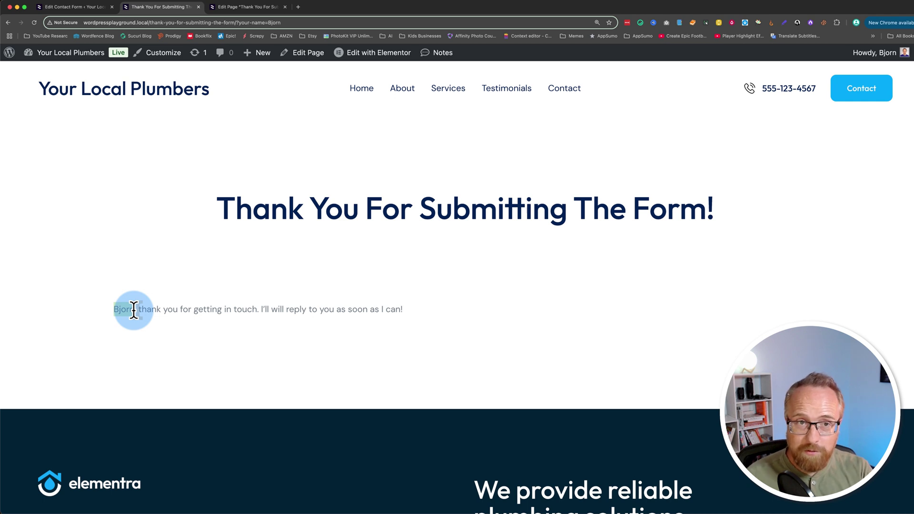
left_click_drag(134, 309, 257, 324)
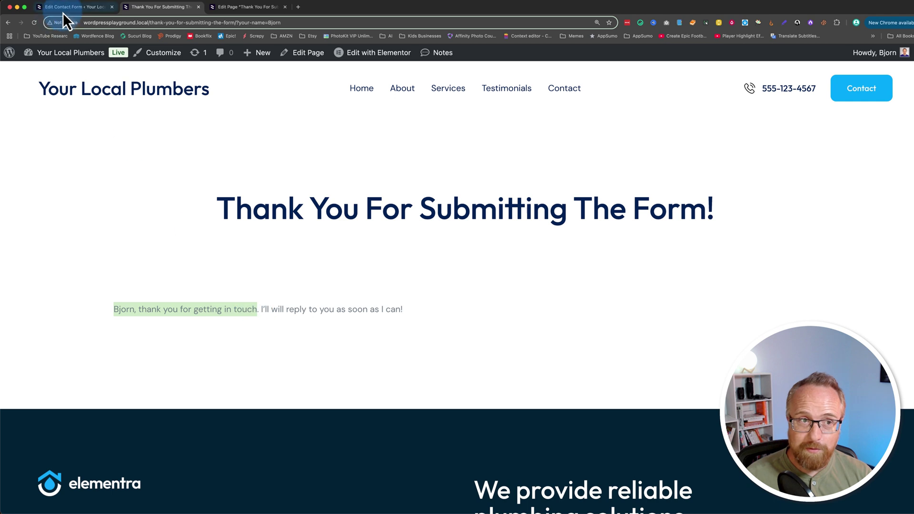
left_click(217, 217)
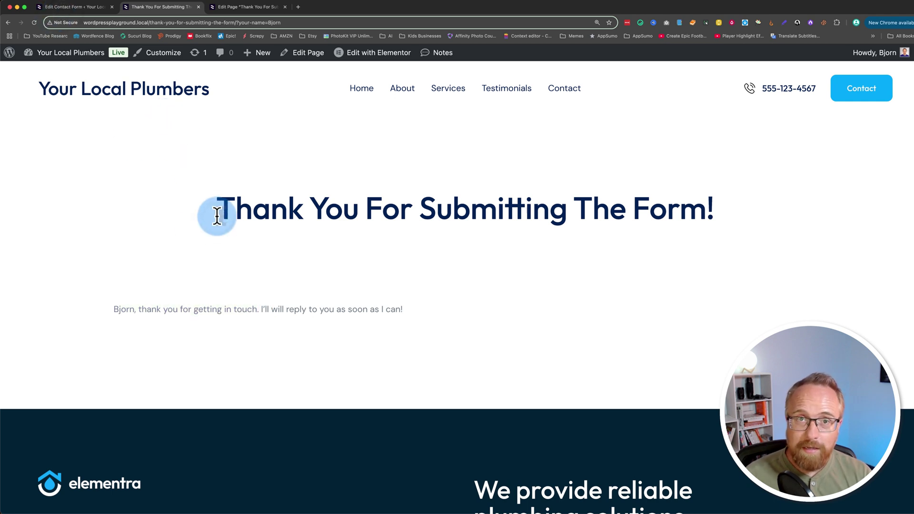